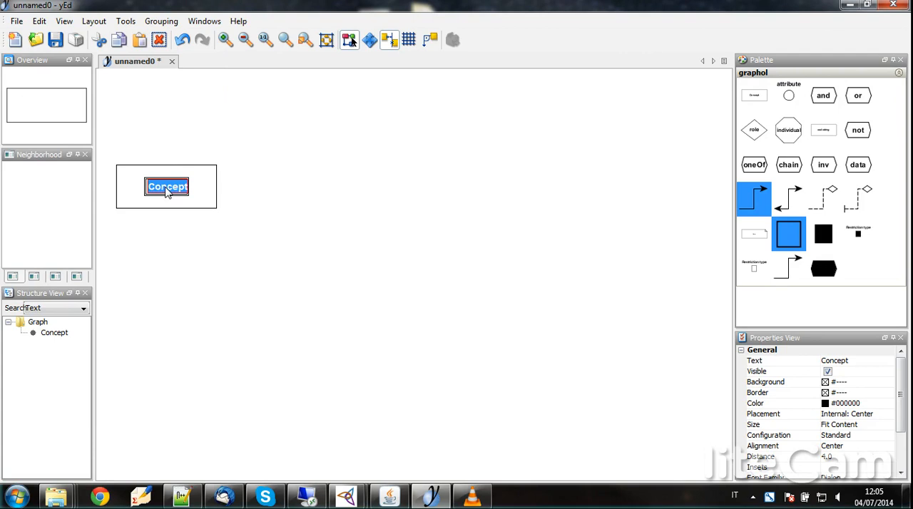
Step: Name the concept node Person, and add a role node to its right labelled is_owner_of, with the label above the diamond
key("Return")
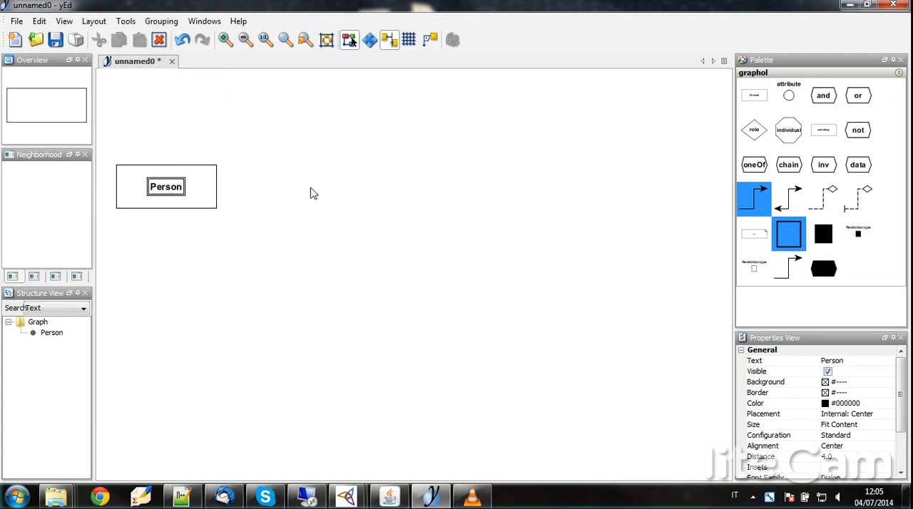
left_click_drag(760, 134, 408, 191)
double_click(407, 188)
type("is owner")
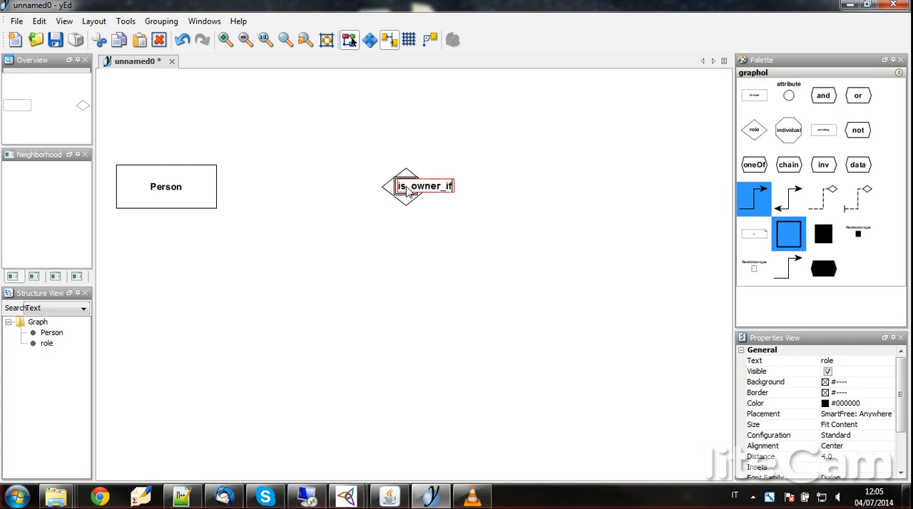
key("Return")
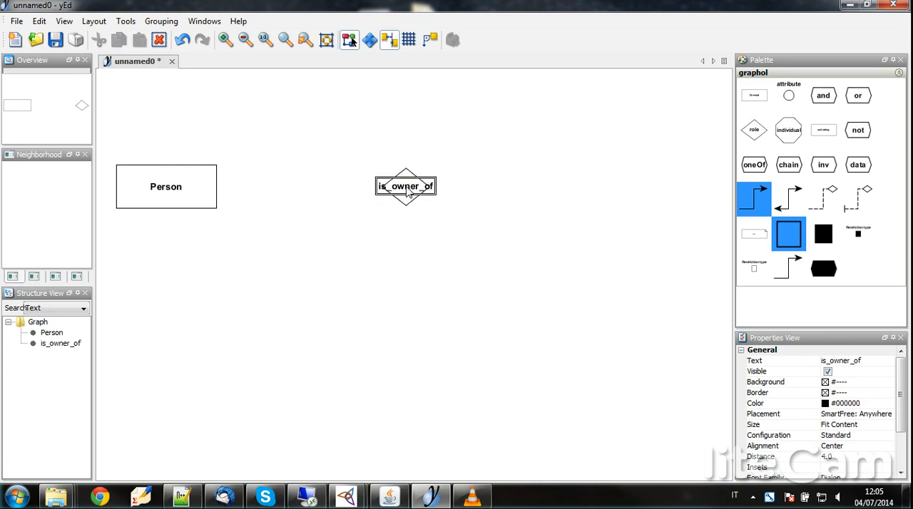
left_click_drag(406, 189, 408, 166)
Step: Add a white restriction square labelled exists on the left of the is_owner_of role and connect the role to it with a dashed diamond-ended edge
left_click_drag(758, 276, 358, 191)
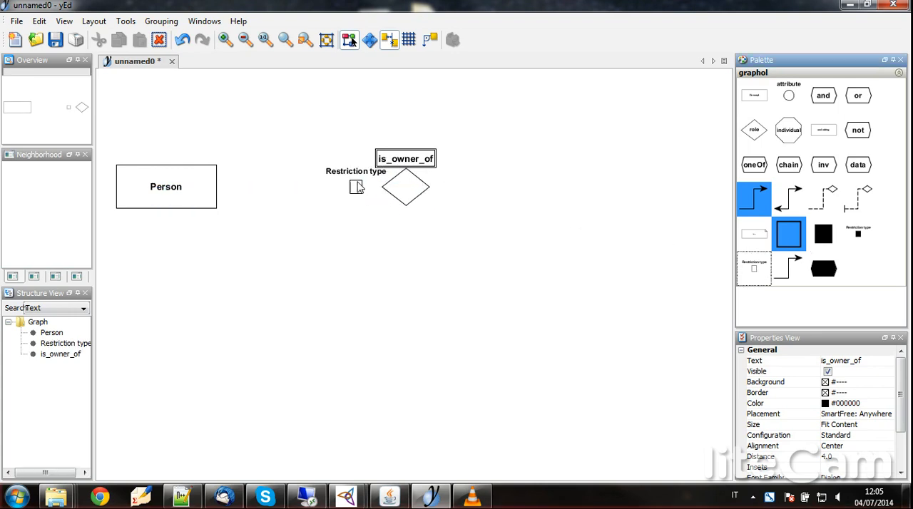
double_click(356, 176)
type("exis")
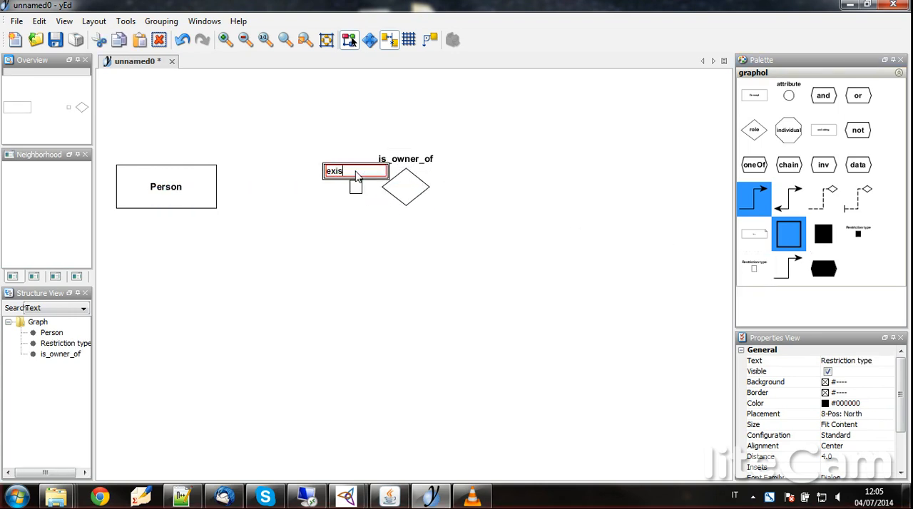
type("ts")
key("Return")
left_click(822, 205)
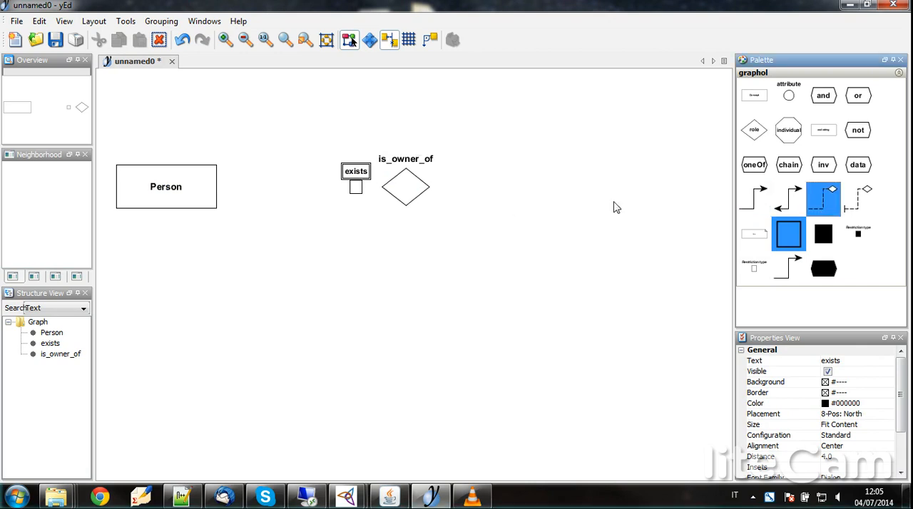
left_click_drag(396, 194, 357, 191)
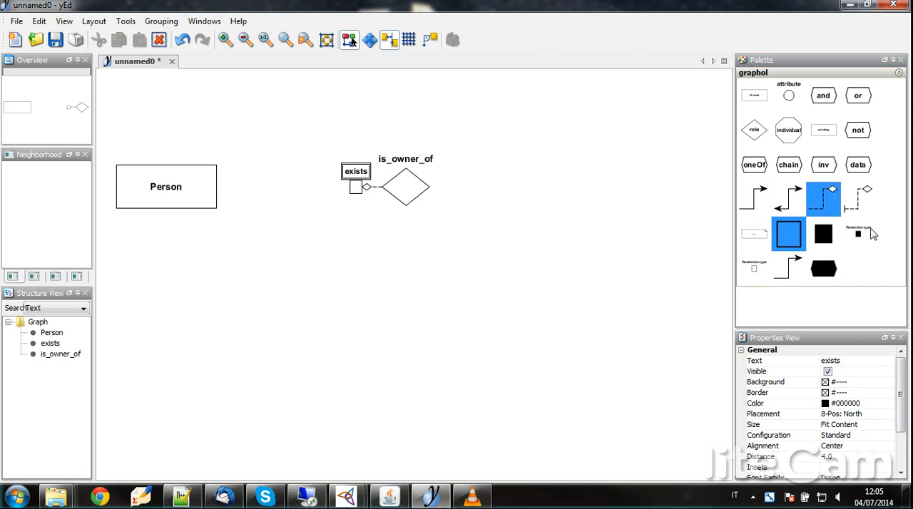
Step: Add a black restriction square labelled exists on the right of the is_owner_of role and connect the role to it with a dashed edge
left_click_drag(859, 235, 463, 190)
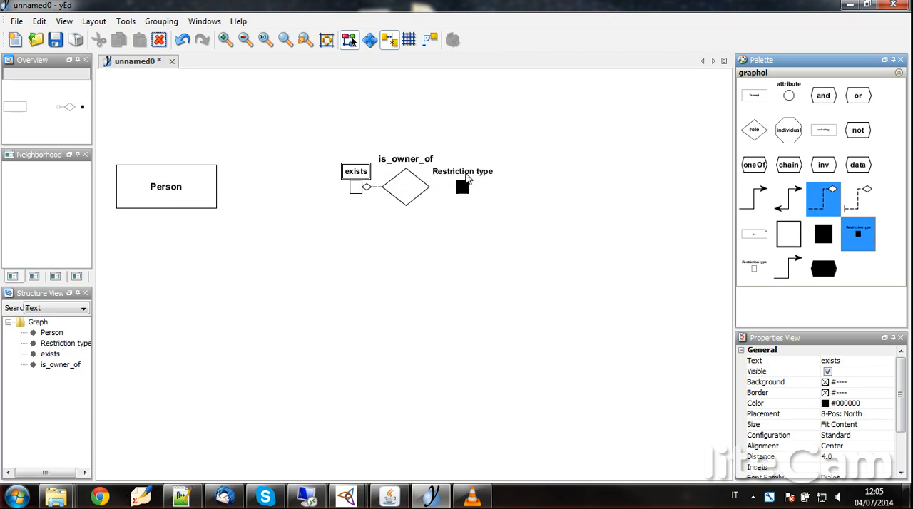
left_click(465, 178)
type("exists")
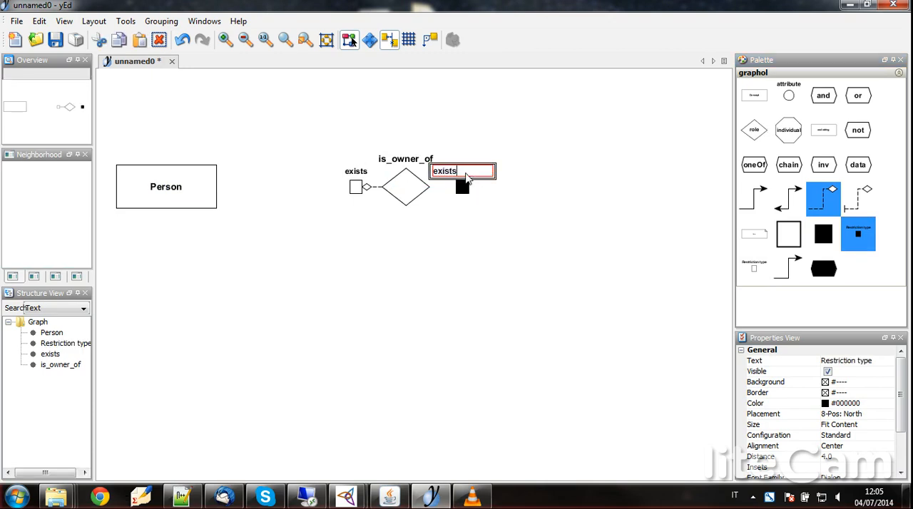
key("Return")
left_click_drag(418, 192, 463, 187)
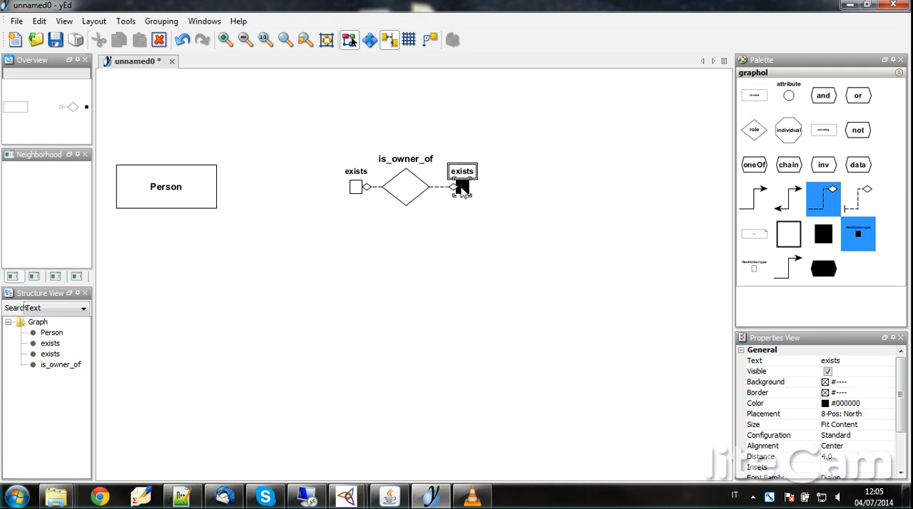
Step: Draw a solid one-way arrow from the white exists square to the Person concept
left_click(756, 201)
left_click_drag(354, 194, 197, 193)
Step: Add a concept node named Car at the far right of the Person row and draw a solid arrow to it from the black exists square
left_click_drag(754, 95, 667, 188)
double_click(668, 186)
type("Car")
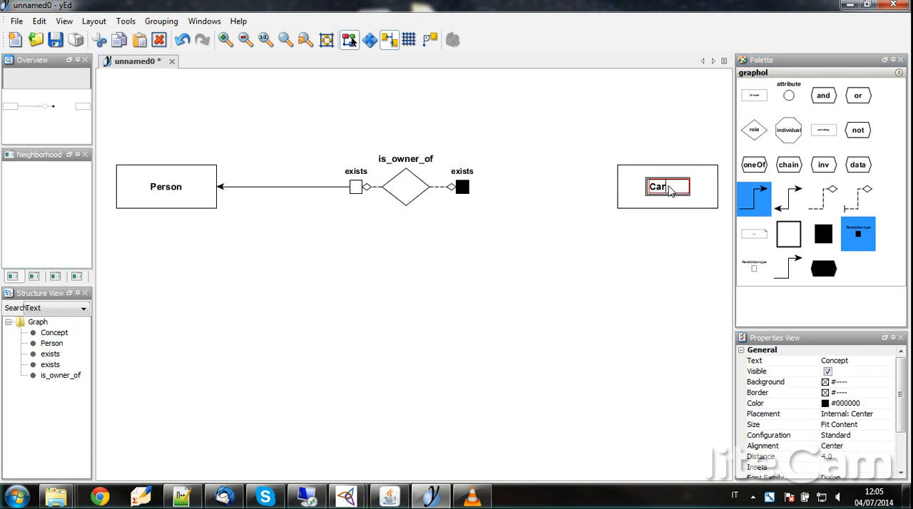
key("Return")
left_click(666, 237)
left_click_drag(464, 194, 640, 193)
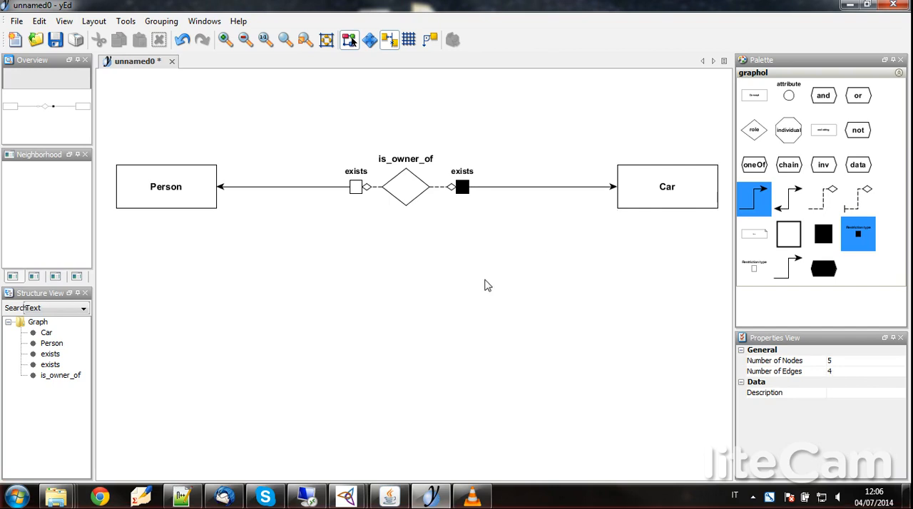
Step: Add a concept node named Car_maniac below Person and draw a solid arrow from it up to Person
left_click_drag(754, 95, 174, 320)
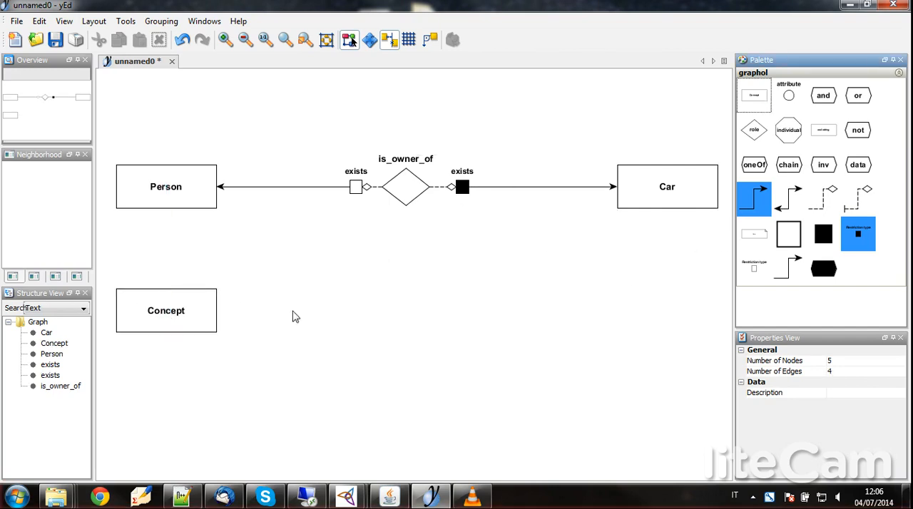
double_click(169, 318)
type("Car_maniac")
key("Return")
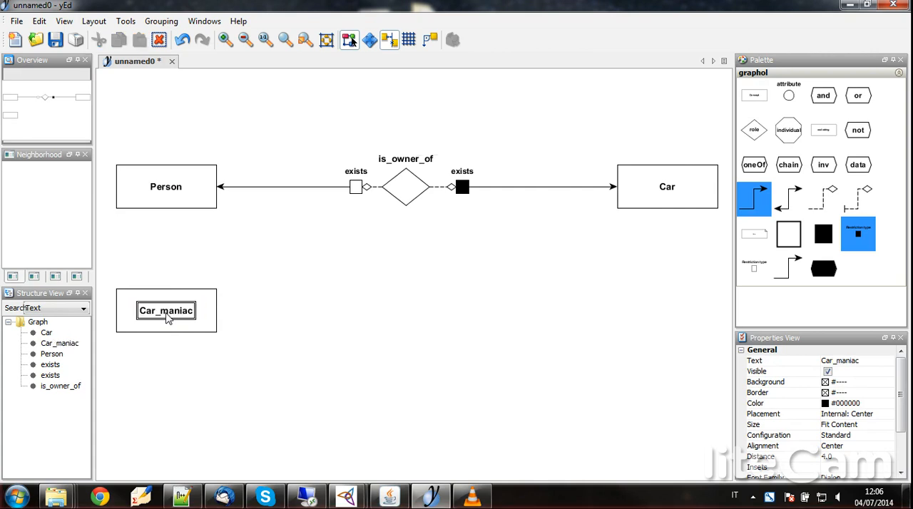
left_click_drag(161, 301, 171, 204)
Step: Add a white restriction square below is_owner_of, level with Car_maniac, labelled (4,-) with the label beneath the square
left_click(754, 268)
left_click_drag(182, 312, 405, 311)
left_click(416, 295)
double_click(418, 296)
type("(")
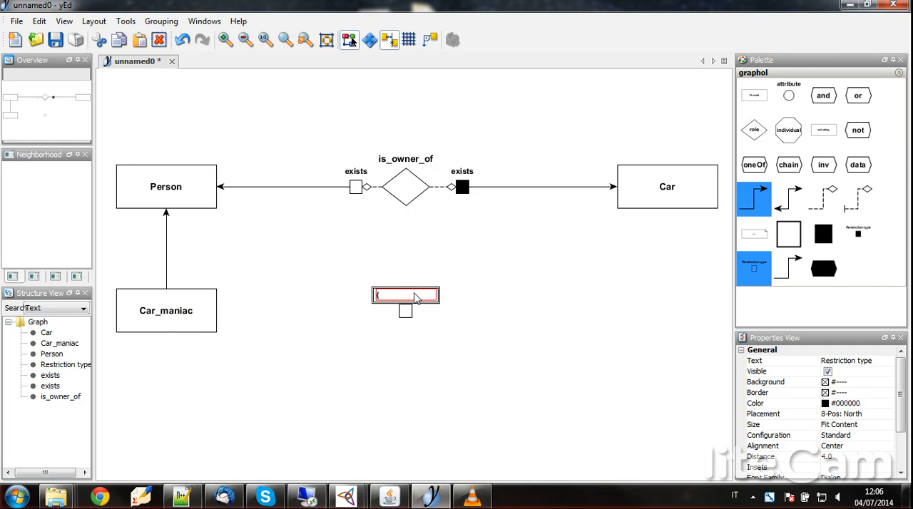
type("4,-)")
key("Return")
left_click_drag(410, 296, 405, 326)
Step: Connect is_owner_of and Car to the (4,-) square with dashed diamond-ended edges, and Car_maniac to it with a solid arrow
left_click(820, 203)
left_click_drag(408, 206, 408, 251)
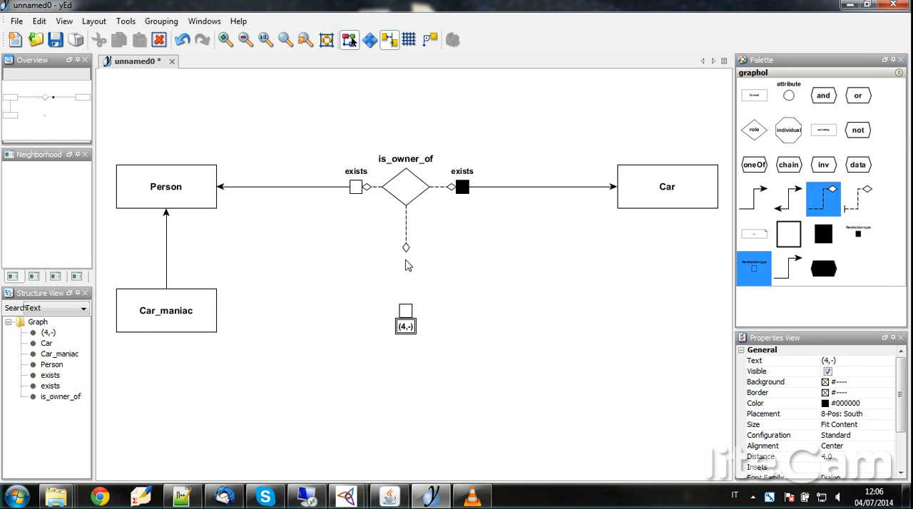
left_click_drag(667, 187, 407, 312)
left_click(752, 203)
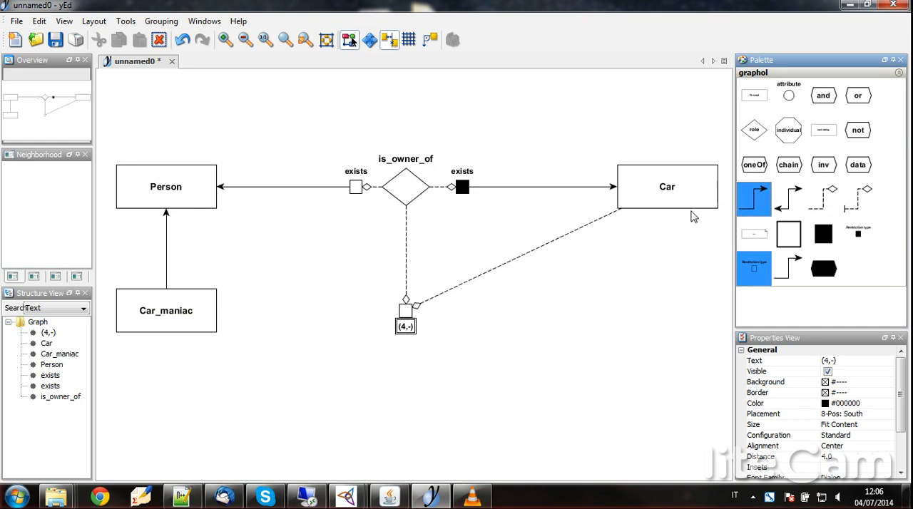
left_click_drag(194, 311, 404, 314)
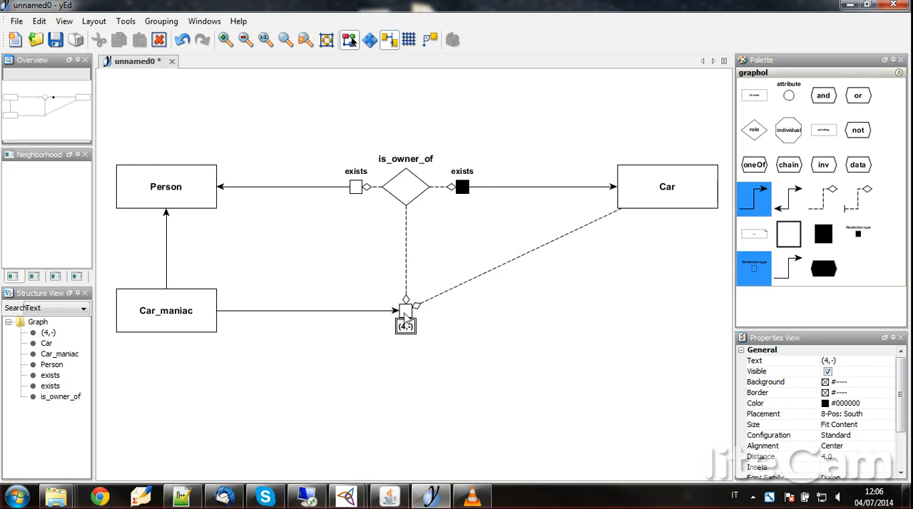
Step: Add an attribute node named age above and to the right of Person
left_click_drag(758, 102, 246, 104)
double_click(249, 89)
type("age")
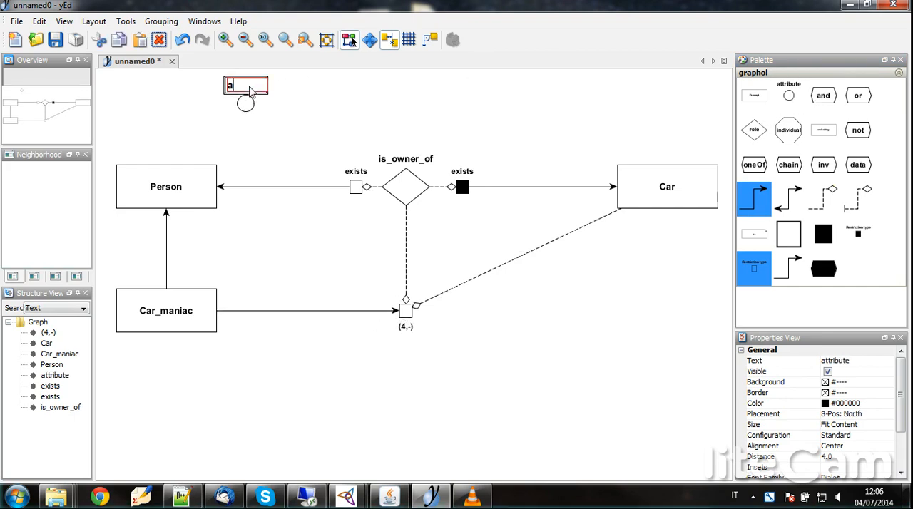
key("Return")
Step: Add a white restriction square labelled exists directly above Person, to the left of the age attribute
left_click_drag(757, 269, 166, 109)
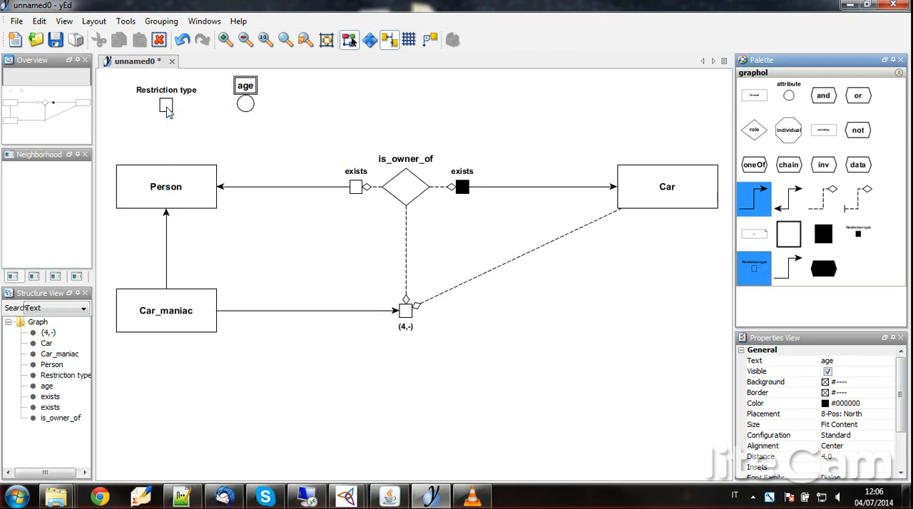
double_click(169, 97)
type("exists")
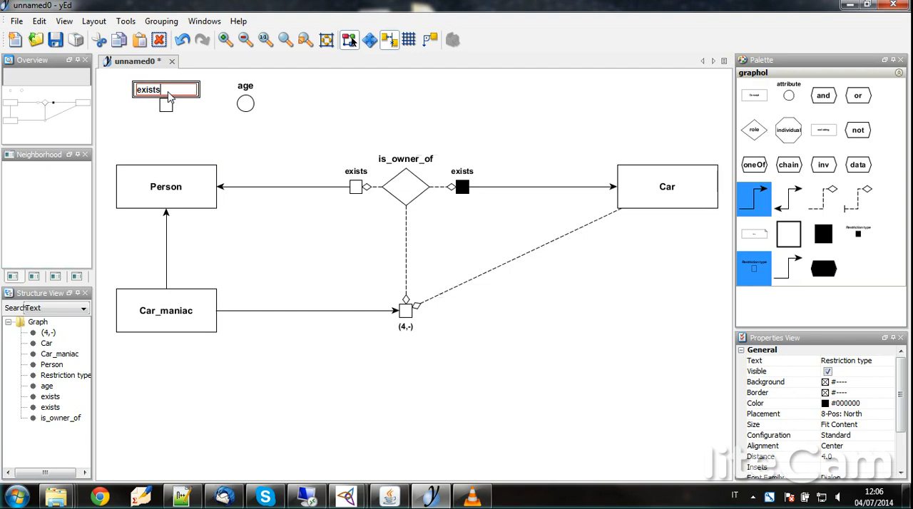
key("Return")
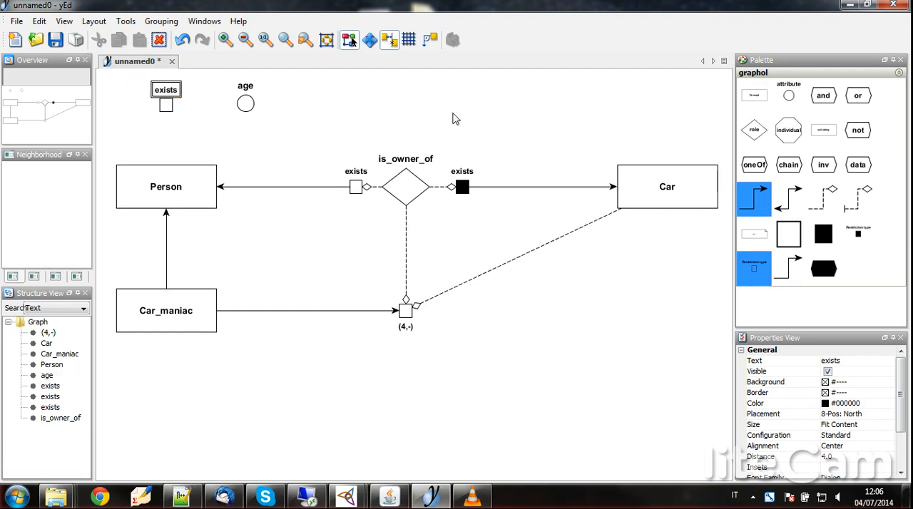
Step: Connect age to the white exists square above Person with a dashed bar-and-diamond edge, and link that square to Person with a two-way arrow
left_click(822, 211)
left_click(854, 206)
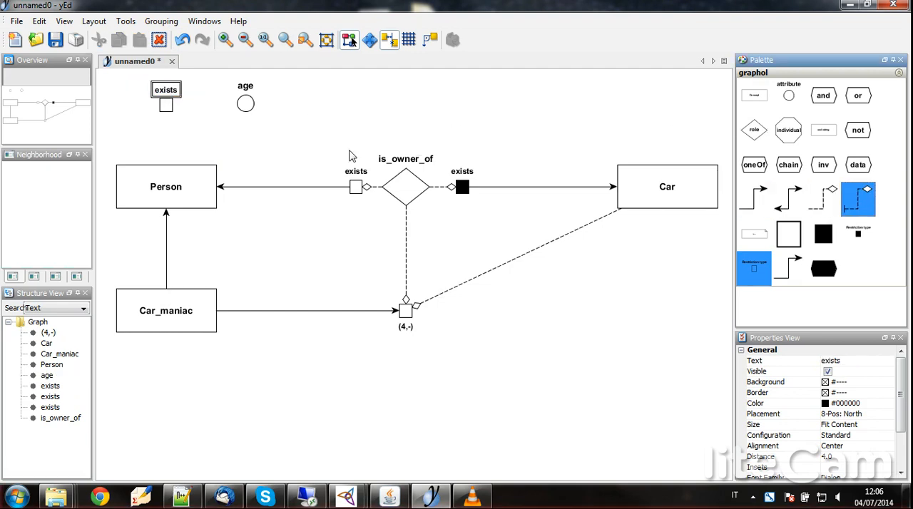
left_click_drag(243, 117, 167, 107)
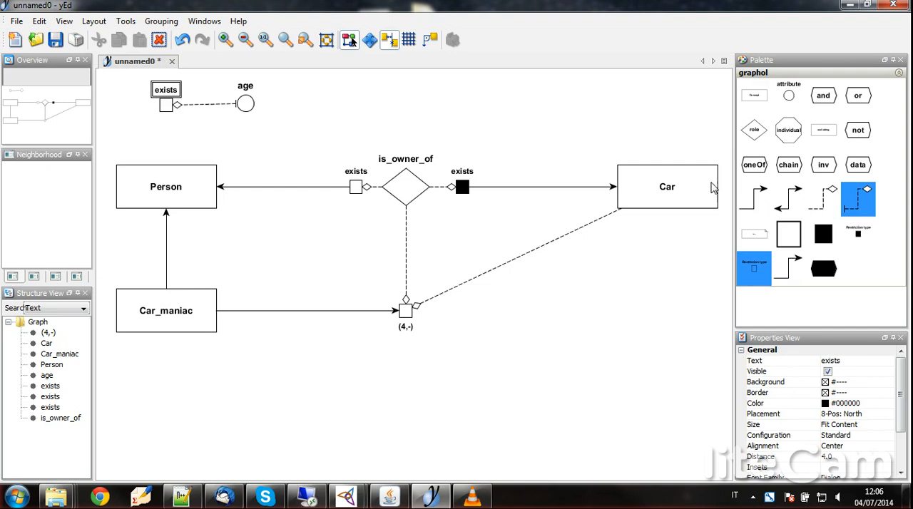
left_click(782, 206)
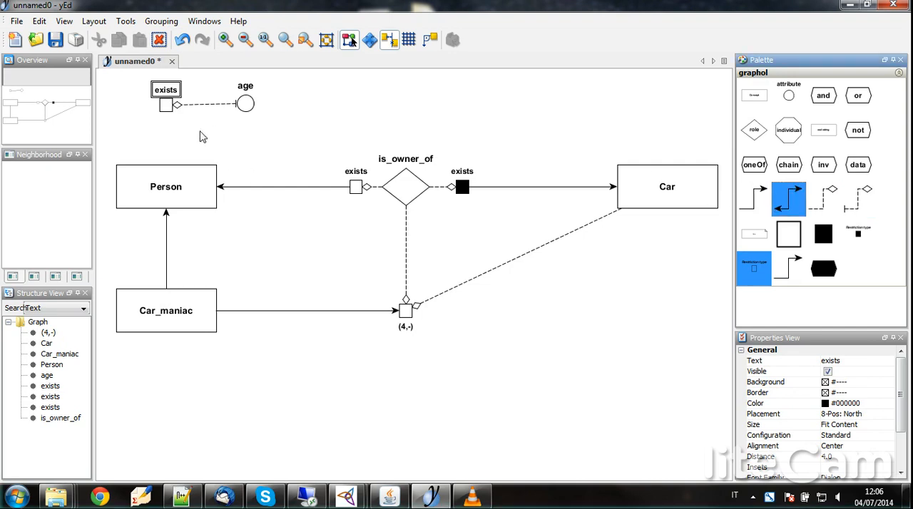
left_click_drag(165, 107, 165, 184)
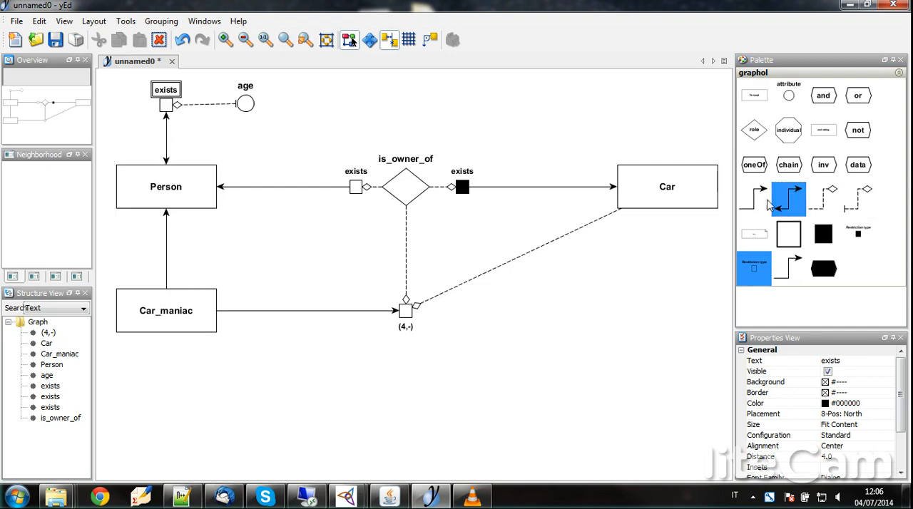
Step: Add a black restriction square labelled exists to the right of age and connect age to it with a dashed diamond-ended edge
left_click(857, 233)
left_click_drag(462, 187, 470, 154)
left_click_drag(405, 134, 294, 104)
left_click(300, 88)
key("F2")
type("exists")
key("Return")
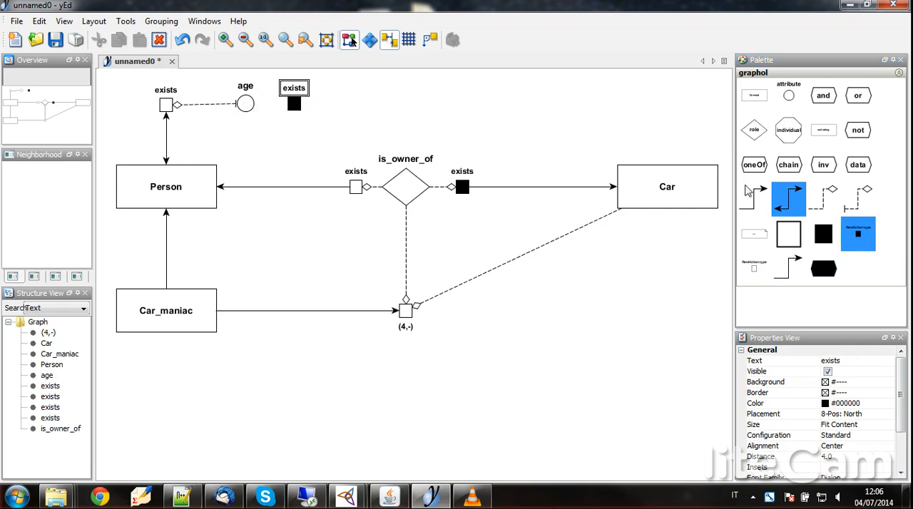
left_click(821, 197)
left_click_drag(248, 102, 294, 106)
Step: Add a value-domain node labelled xsd:integer to the right of the black exists square in the age row
left_click_drag(823, 130, 438, 104)
double_click(445, 105)
left_click(445, 105)
double_click(445, 105)
type("integer")
key("Return")
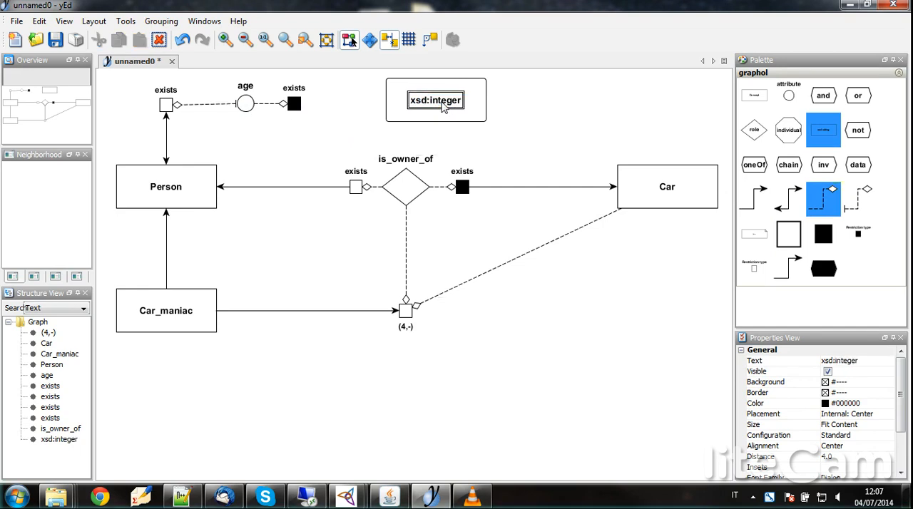
Step: Draw a solid arrow from age's black exists square to xsd:integer, and shrink and align the xsd:integer node so the arrow is straight
left_click(754, 201)
left_click(391, 108)
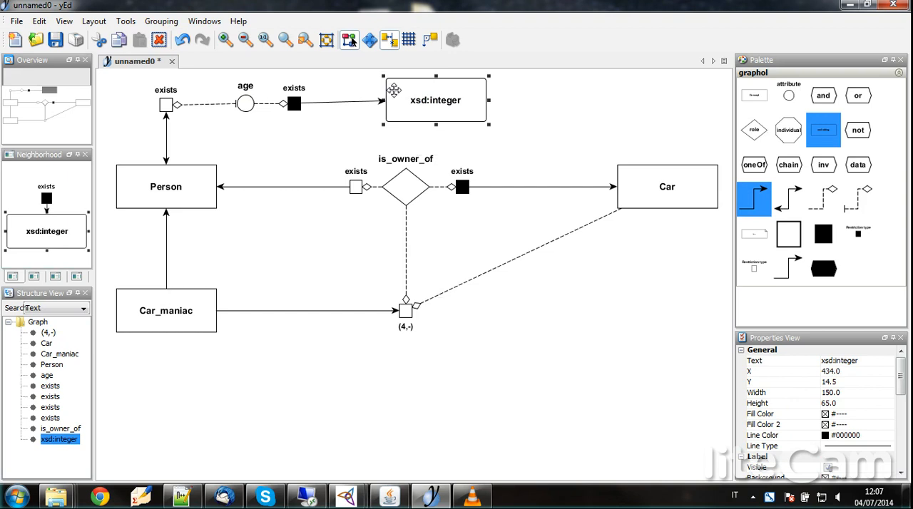
left_click_drag(383, 77, 385, 106)
left_click(515, 117)
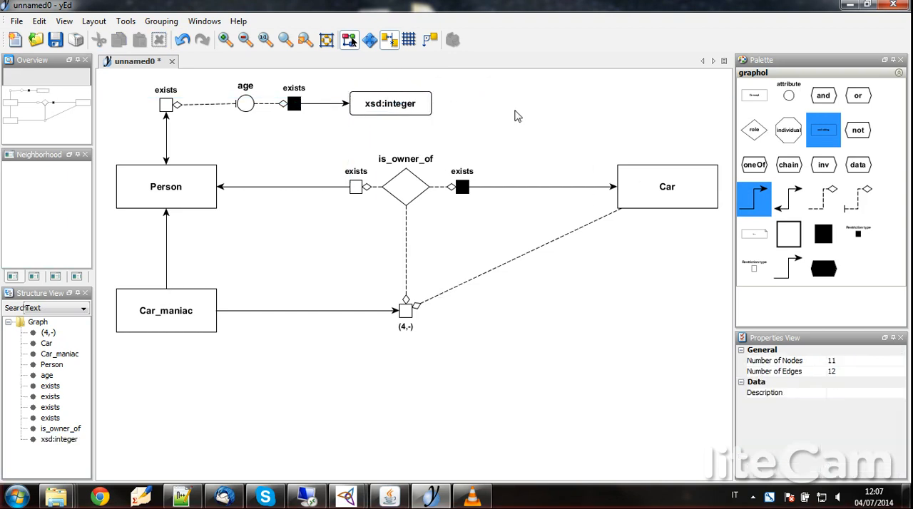
Step: Save the diagram in the Documenti folder over the existing demo-ontology.graphml file
key("ctrl+s")
left_click_drag(497, 330, 453, 334)
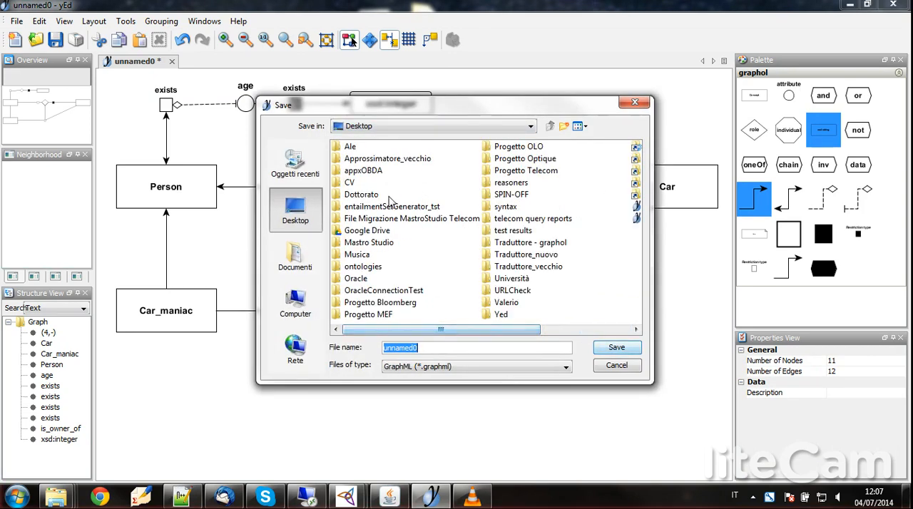
left_click(295, 257)
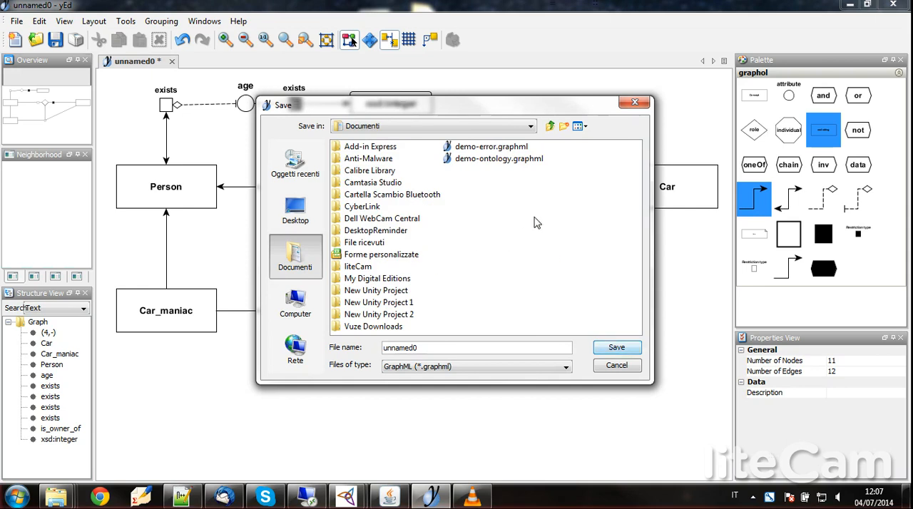
left_click(495, 159)
left_click(616, 348)
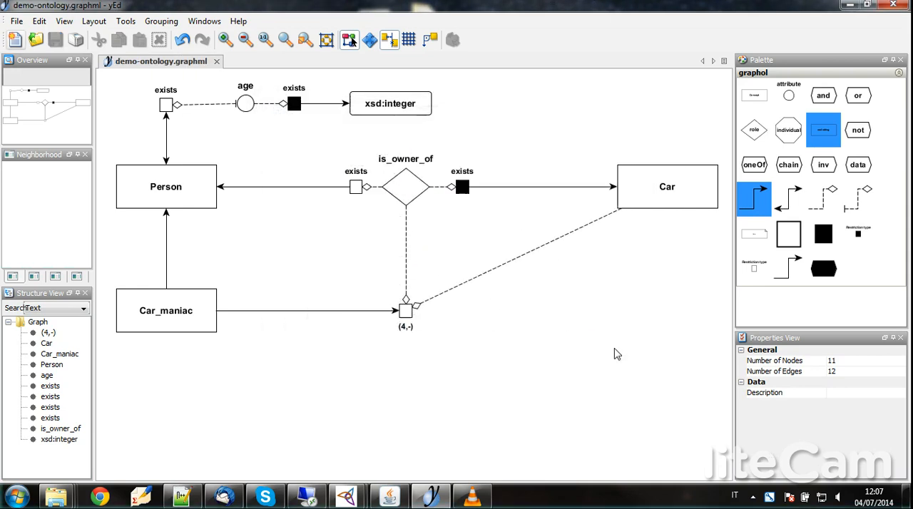
Step: Switch to the Java translator window and add demo-ontology.graphml from the Documents folder as the input file
left_click(389, 497)
left_click(465, 107)
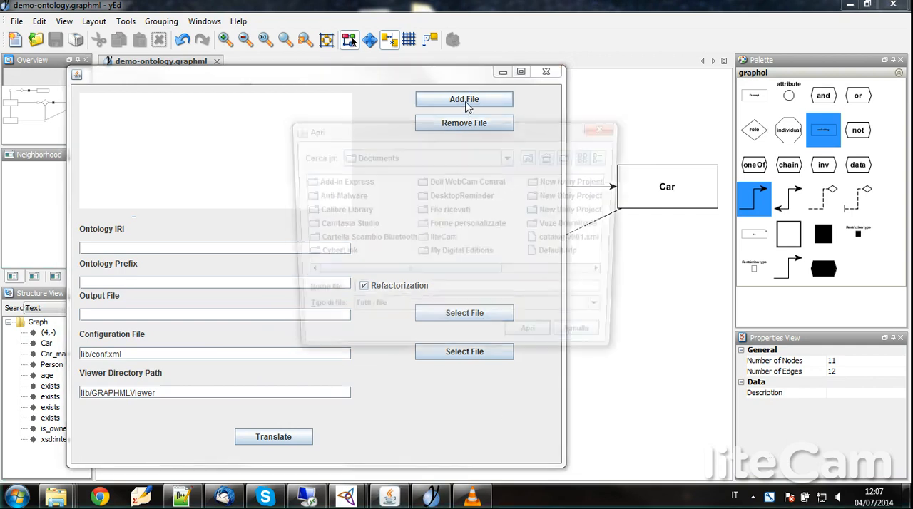
left_click_drag(454, 276, 576, 280)
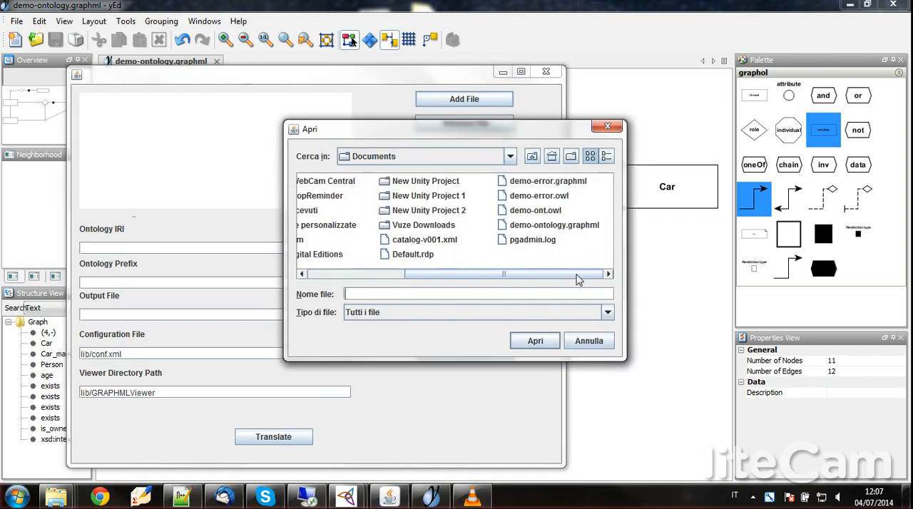
left_click(549, 225)
left_click(535, 340)
left_click(204, 249)
type("www.dis.uniroma1.it/")
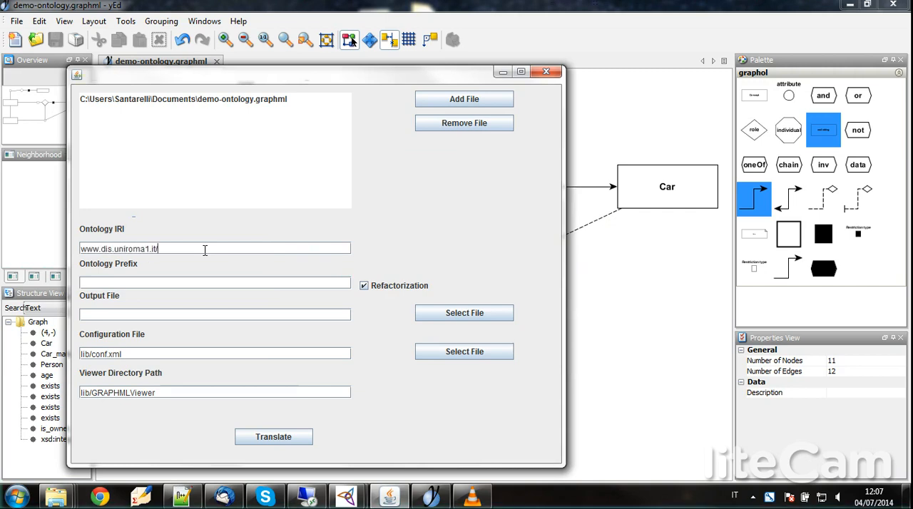
type("demo_graphol")
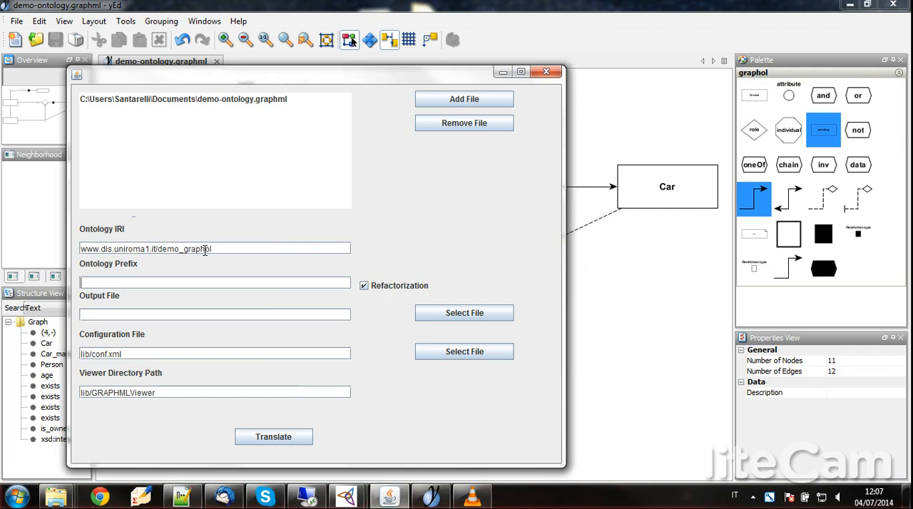
Step: Set demo-ont.owl in the Documents folder as the output file and translate the diagram to OWL
left_click(456, 314)
left_click_drag(460, 278, 594, 280)
left_click(534, 210)
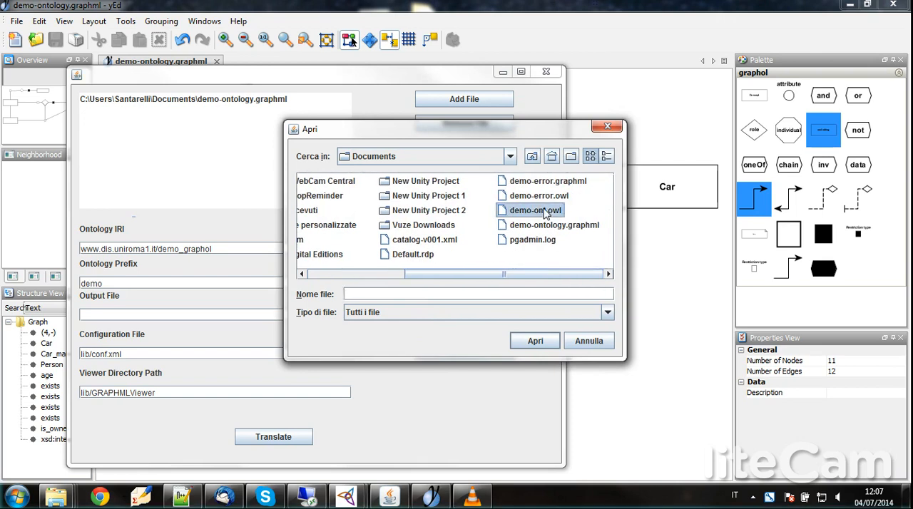
left_click(542, 344)
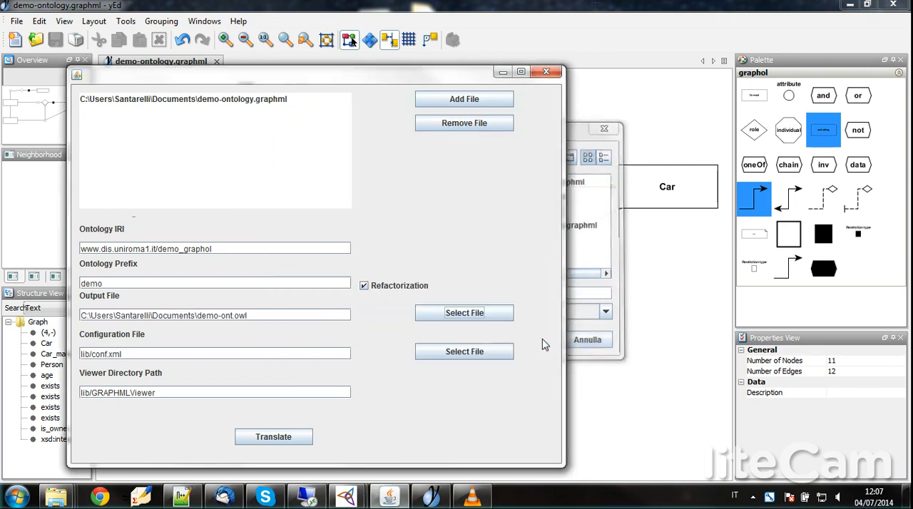
left_click(290, 442)
left_click(455, 261)
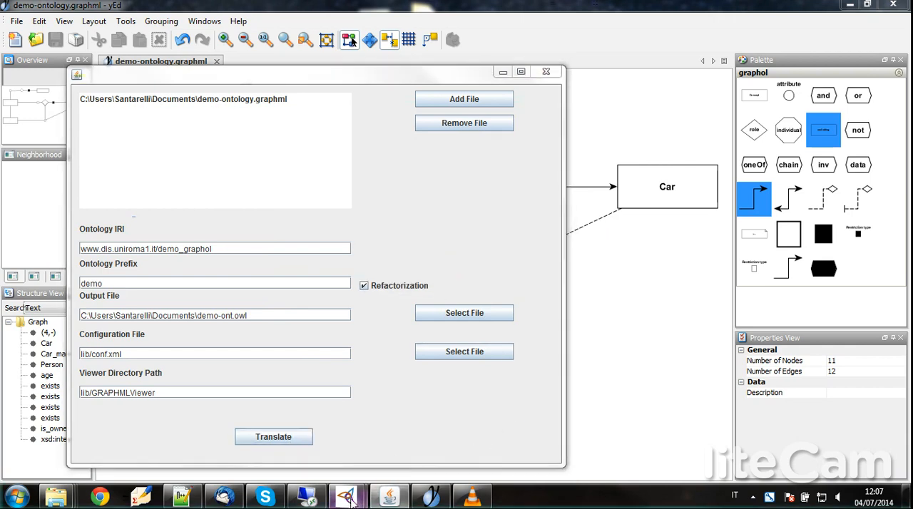
Step: Switch to Protégé and open demo-ont.owl from the Documents folder in the current window
left_click(417, 428)
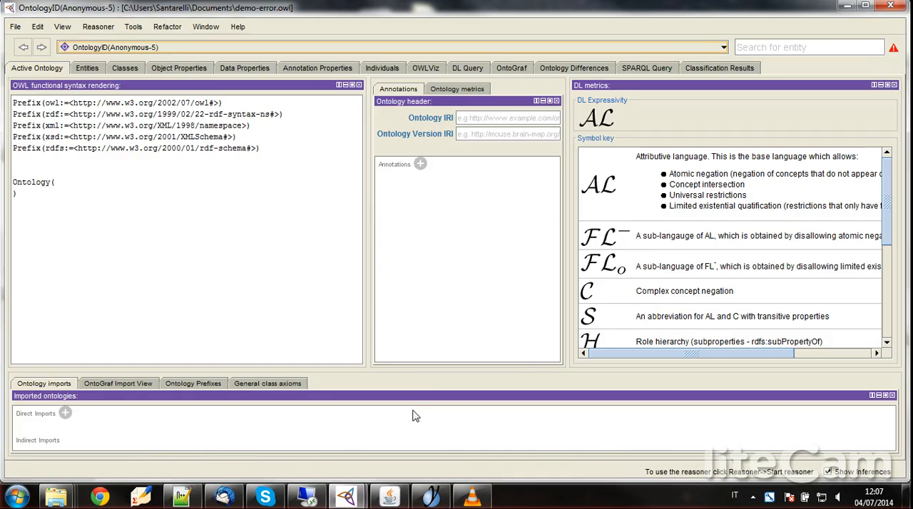
left_click(23, 26)
left_click(29, 57)
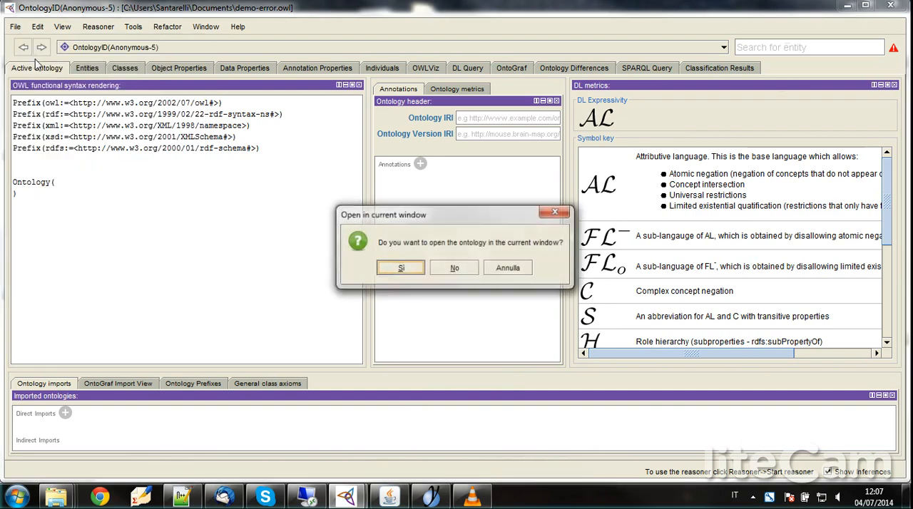
left_click(400, 268)
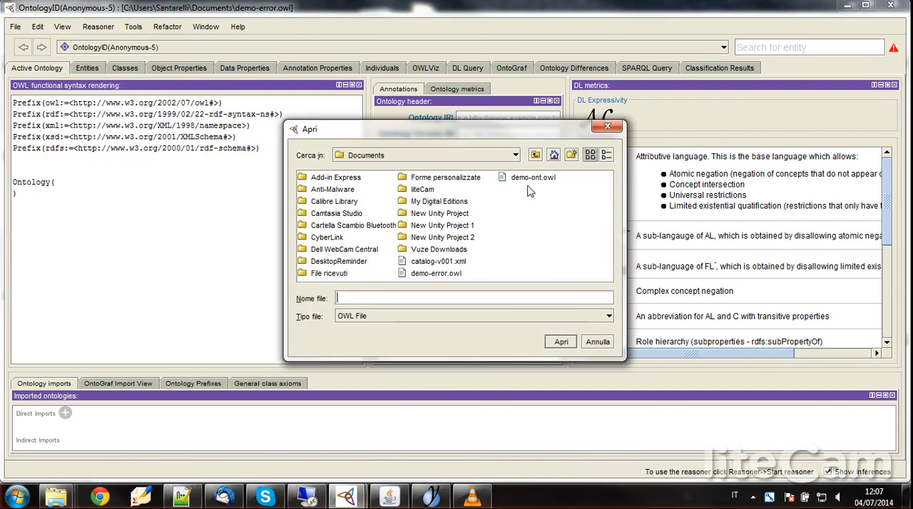
left_click(531, 178)
left_click(561, 342)
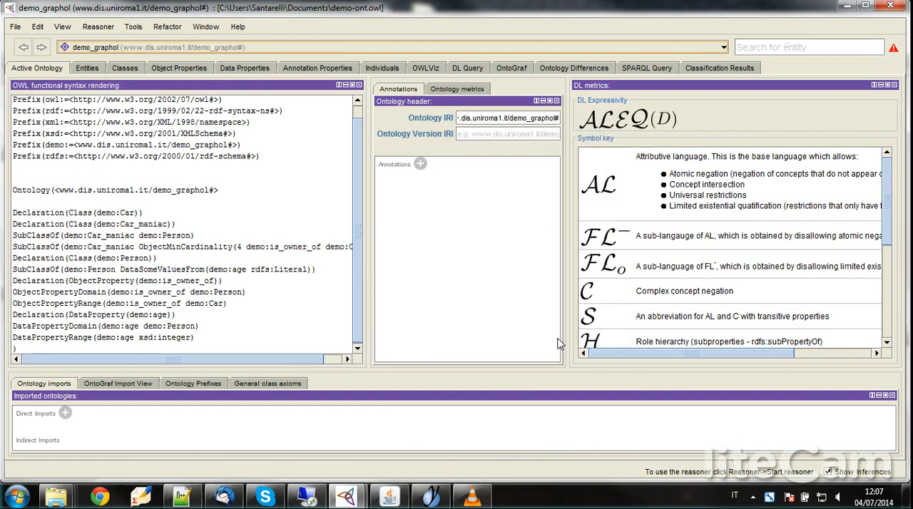
Step: Examine the asserted class hierarchy, expanding Thing and Person
left_click(124, 68)
left_click(18, 136)
left_click(31, 162)
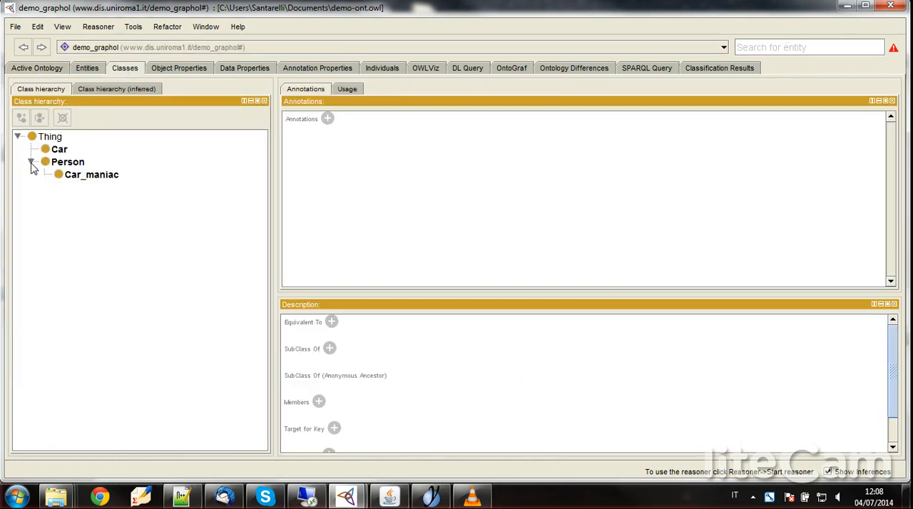
Step: Examine the object property hierarchy under topObjectProperty and view the data property hierarchy
left_click(179, 69)
left_click(16, 121)
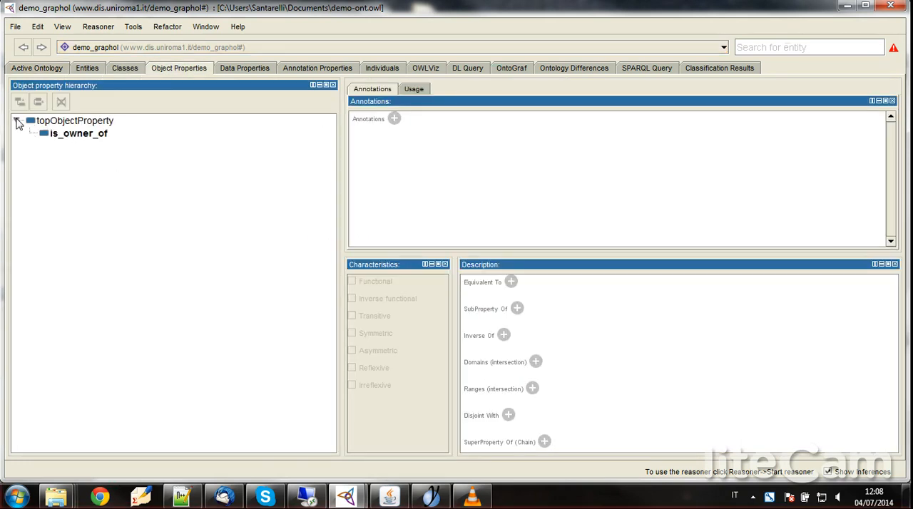
left_click(244, 69)
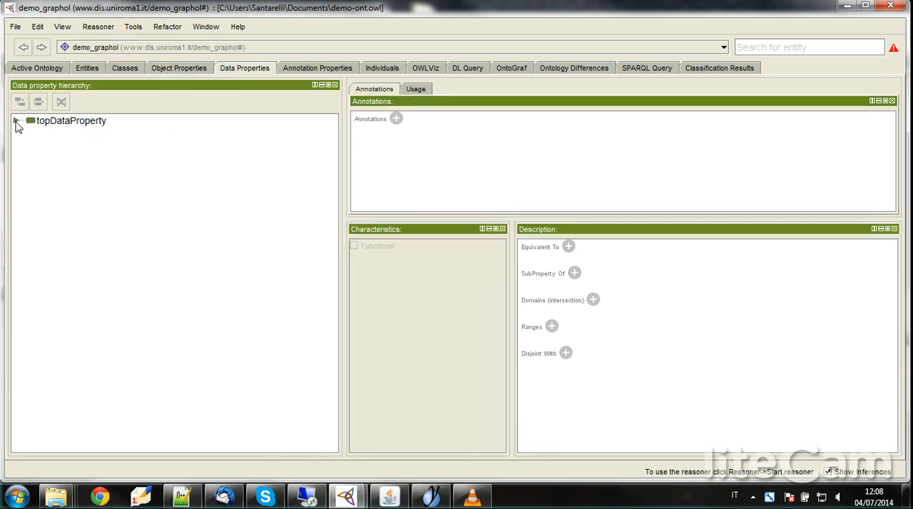
Step: Start the HermiT 1.3.8 reasoner and expand Thing and Person in the inferred class hierarchy
left_click(127, 69)
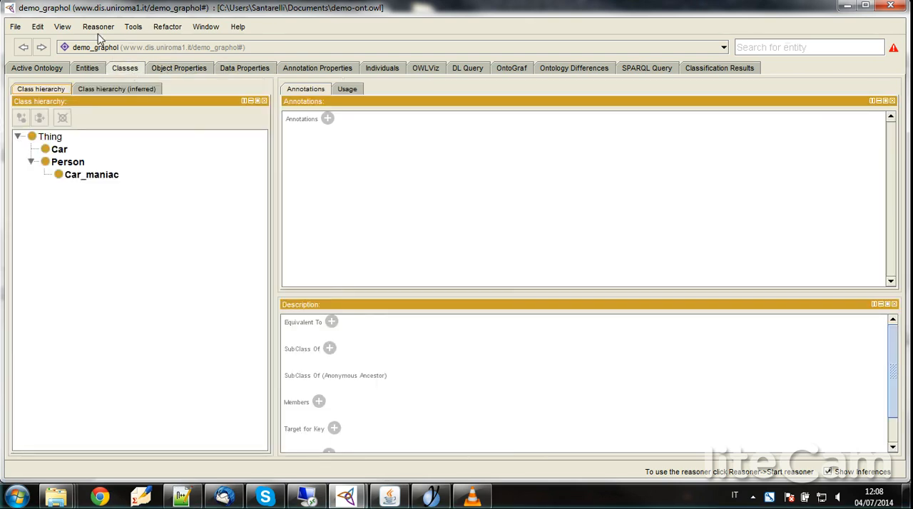
left_click(94, 89)
left_click(98, 27)
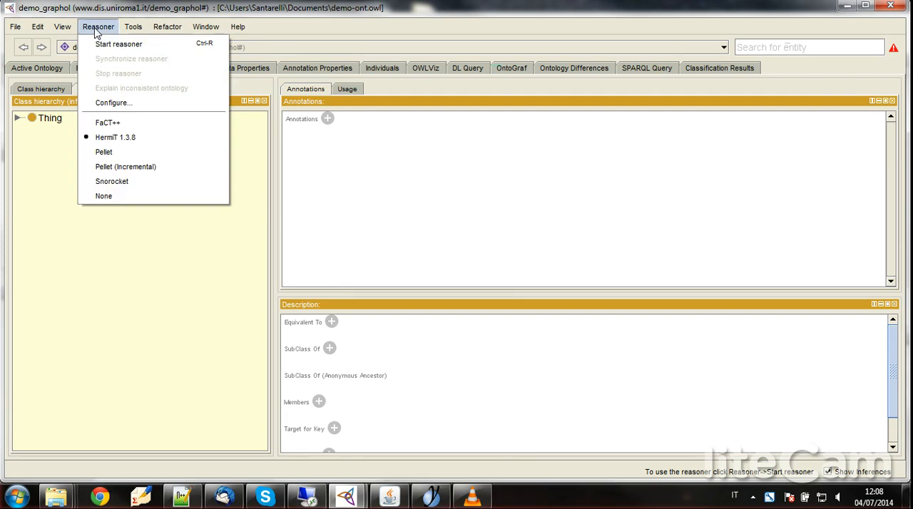
left_click(99, 45)
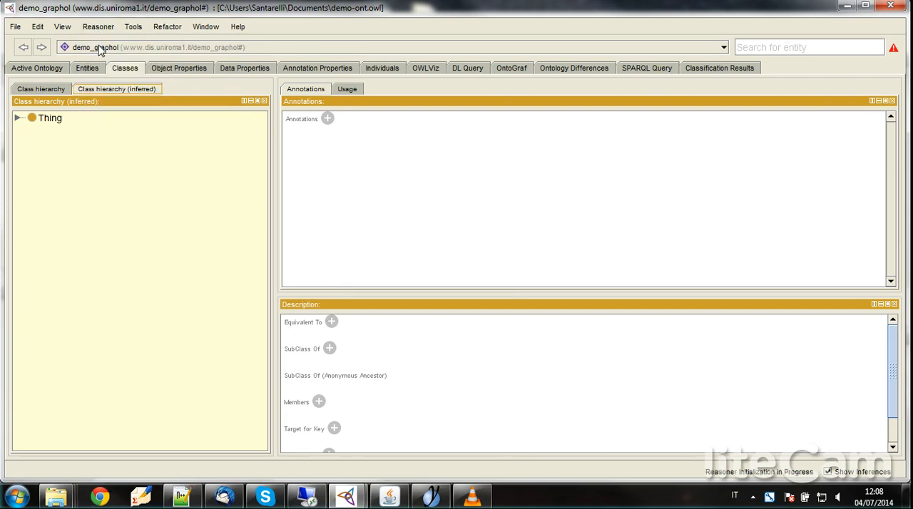
left_click(17, 119)
left_click(31, 144)
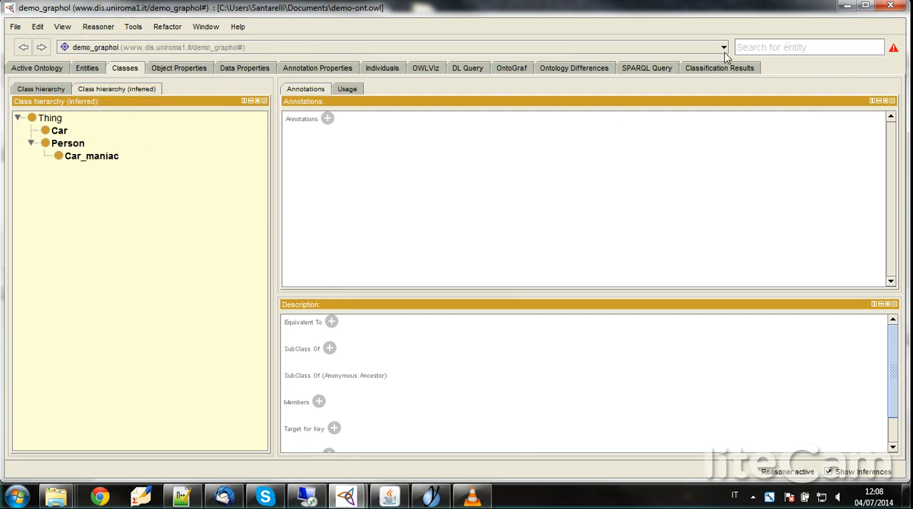
Step: Return to the yEd diagram, place an inv node below Car_maniac and link Car_maniac to it with a dashed diamond-ended edge
left_click(846, 6)
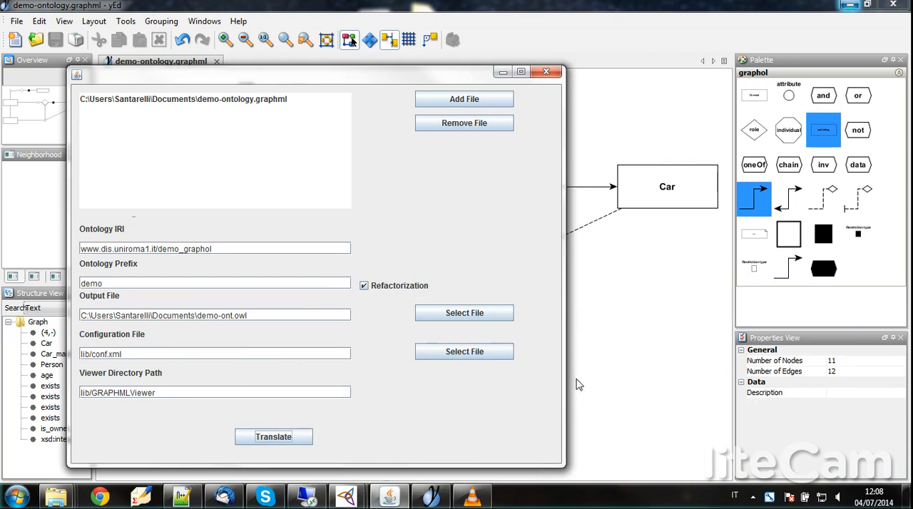
left_click(511, 74)
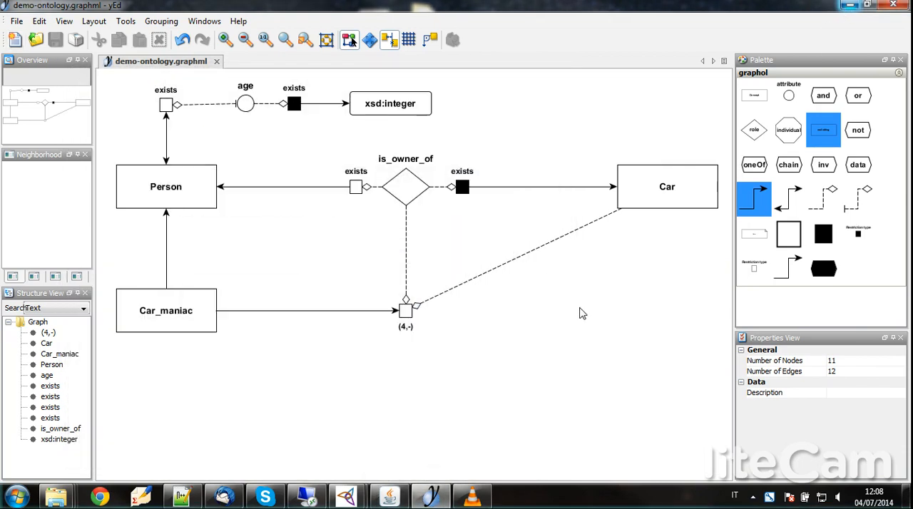
left_click(831, 167)
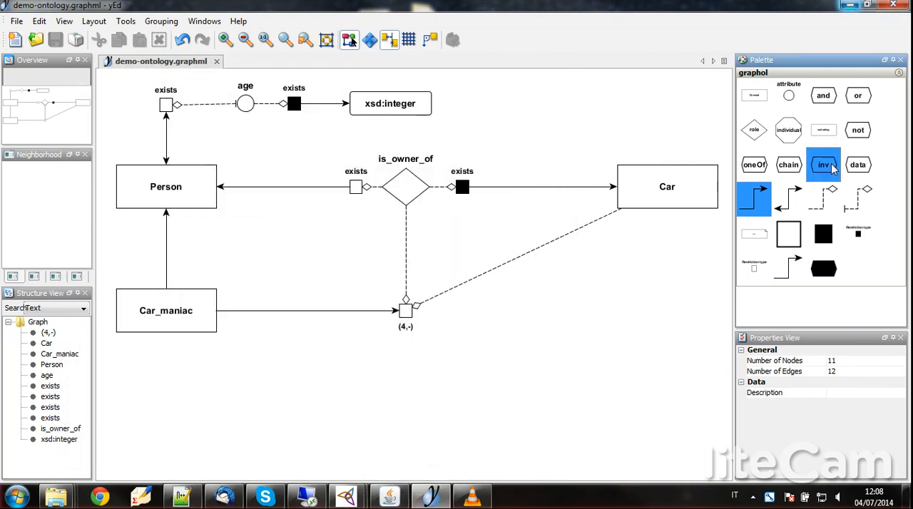
left_click_drag(831, 167, 168, 407)
left_click(829, 201)
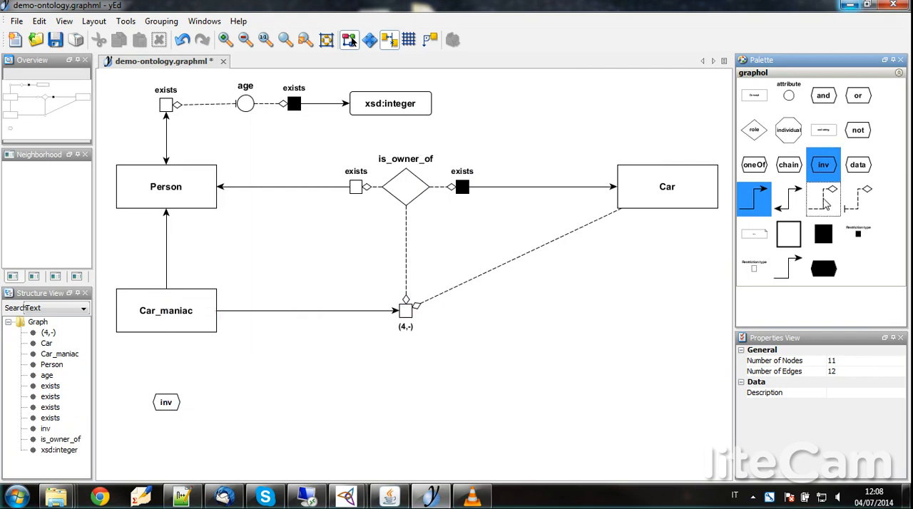
left_click_drag(166, 321, 166, 410)
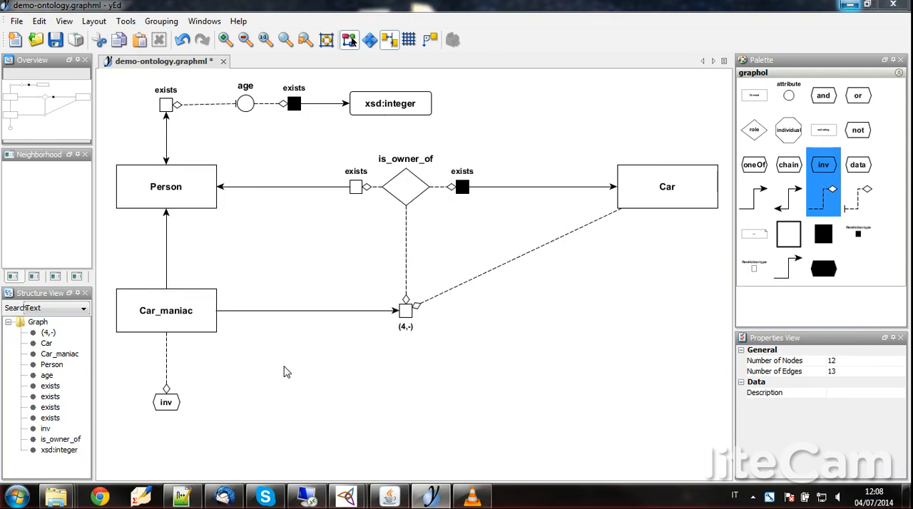
Step: Save the modified diagram under the name demo-error.graphml
key("ctrl+shift+s")
left_click(484, 149)
left_click(616, 347)
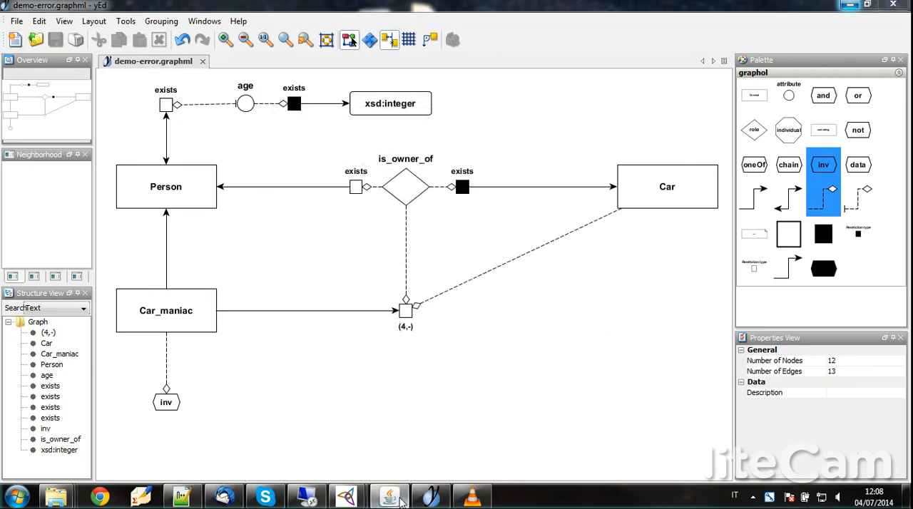
Step: Switch to the Java translator window and replace the input file demo-ontology.graphml with demo-error.graphml from the Documents folder
left_click(388, 497)
left_click(258, 101)
left_click(458, 129)
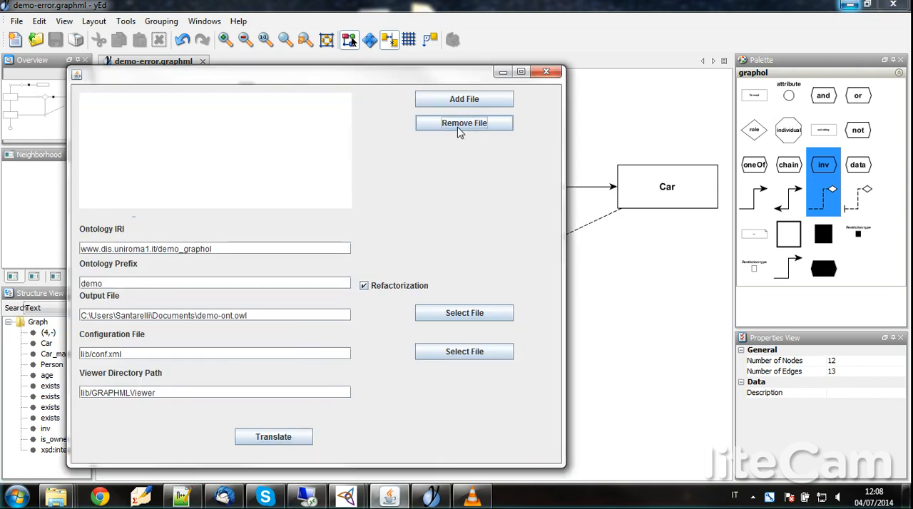
left_click(472, 100)
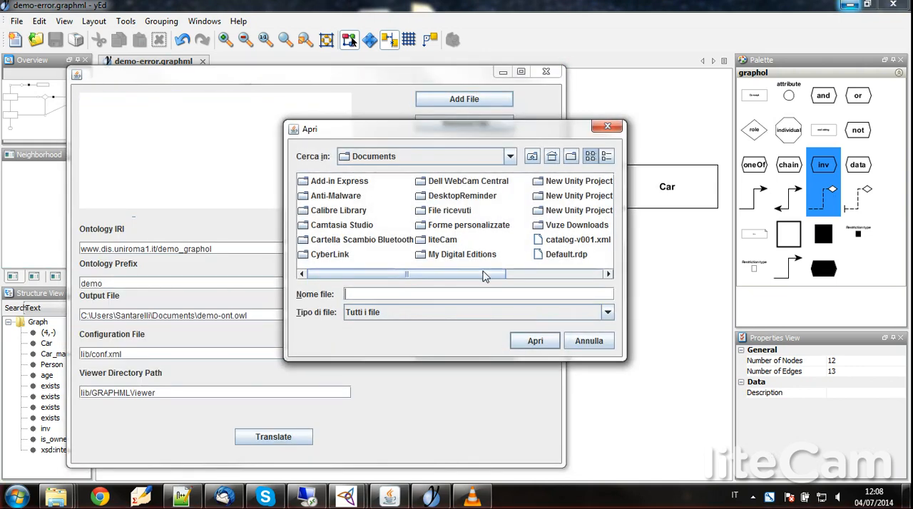
left_click_drag(481, 276, 579, 276)
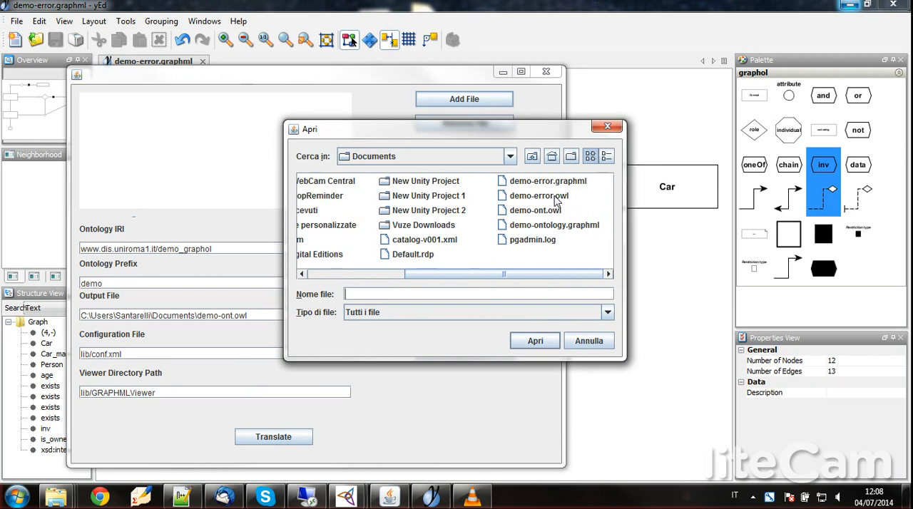
left_click(546, 183)
left_click(534, 341)
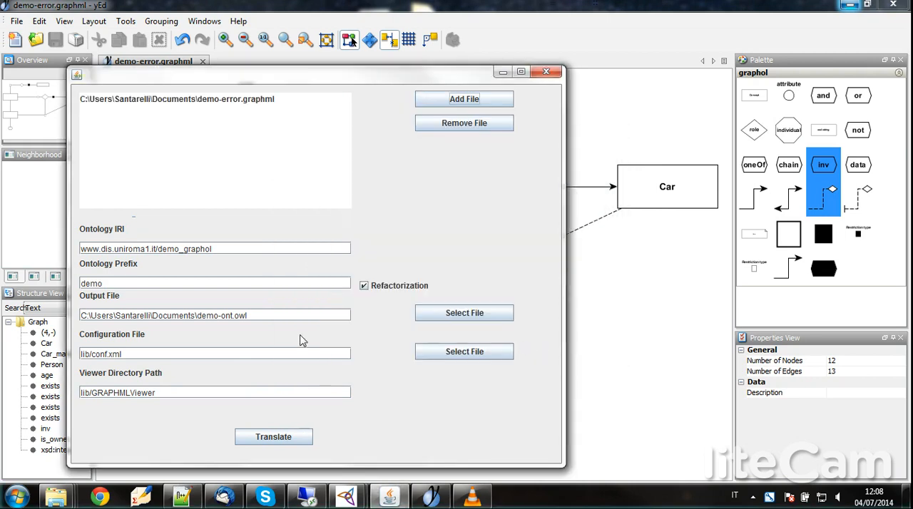
Step: Change the output file to demo-error.owl in the Documents folder and run the translation of the modified diagram
left_click_drag(325, 318, 51, 316)
key("BackSpace")
left_click(468, 316)
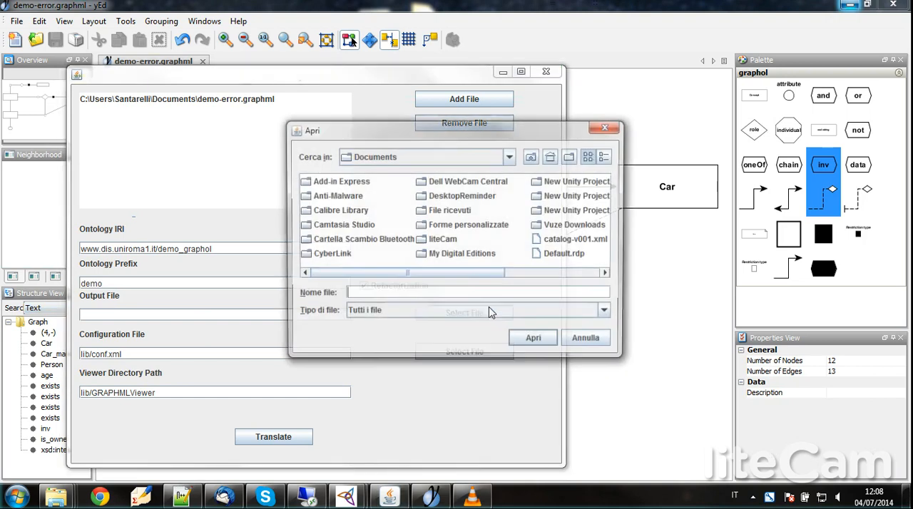
scroll(583, 274, "right", 3)
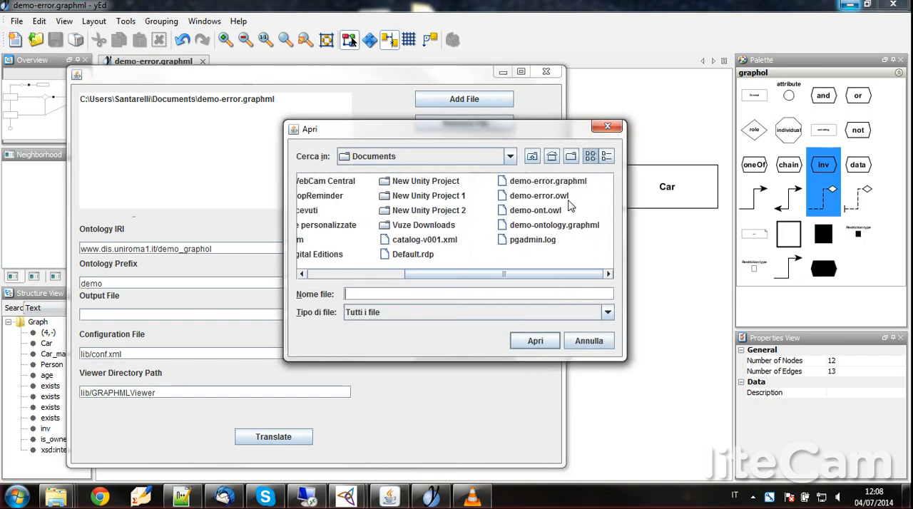
left_click(546, 198)
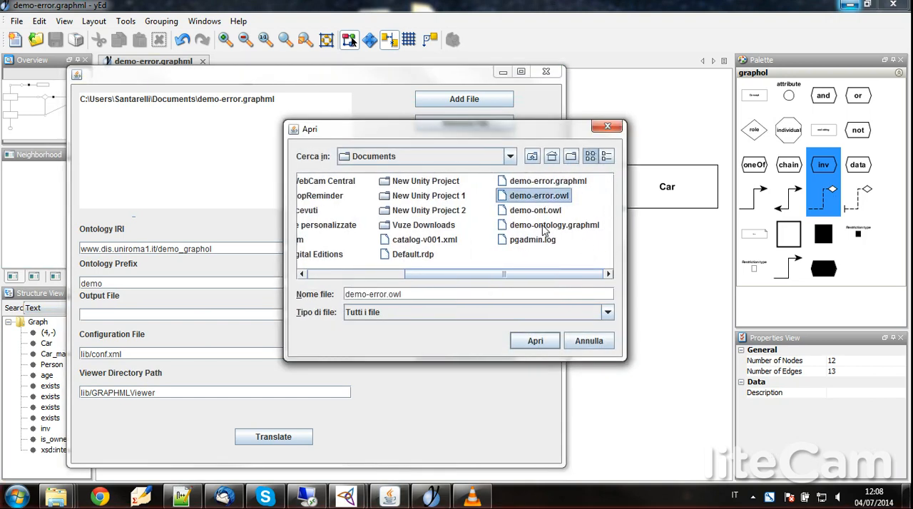
left_click(536, 343)
left_click(280, 437)
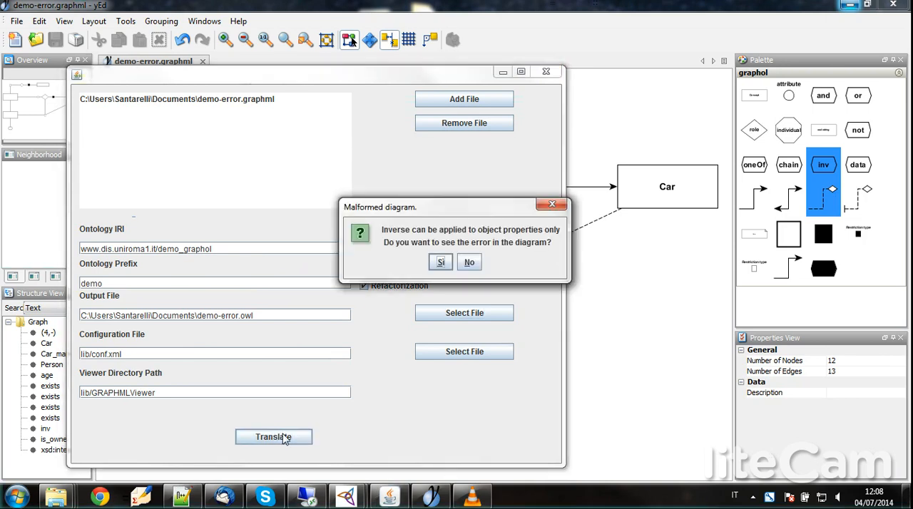